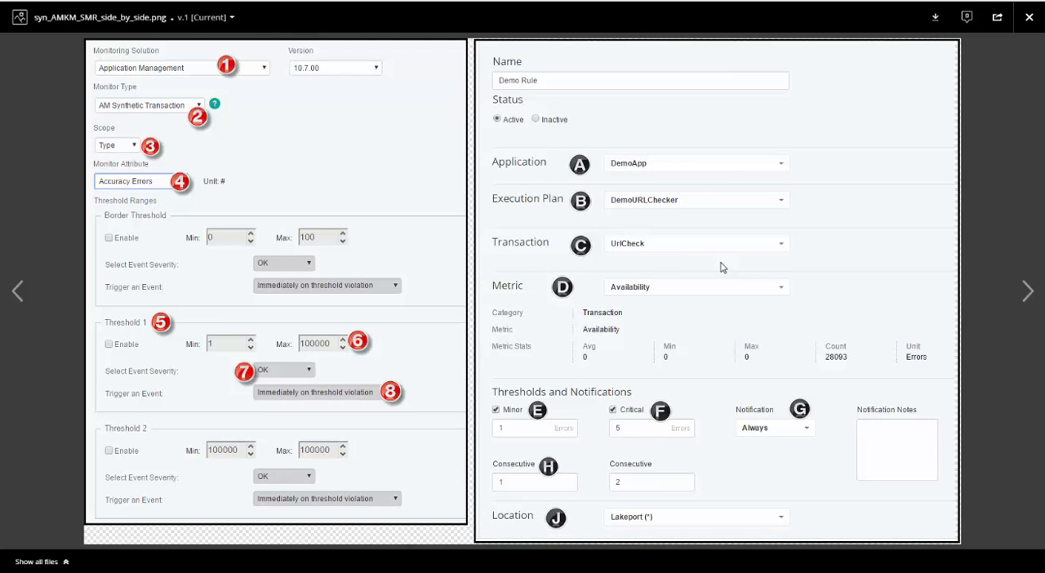
- Close the side-by-side configuration image and go to the documentation table that maps agent thresholds to metric rules
left_click(1029, 17)
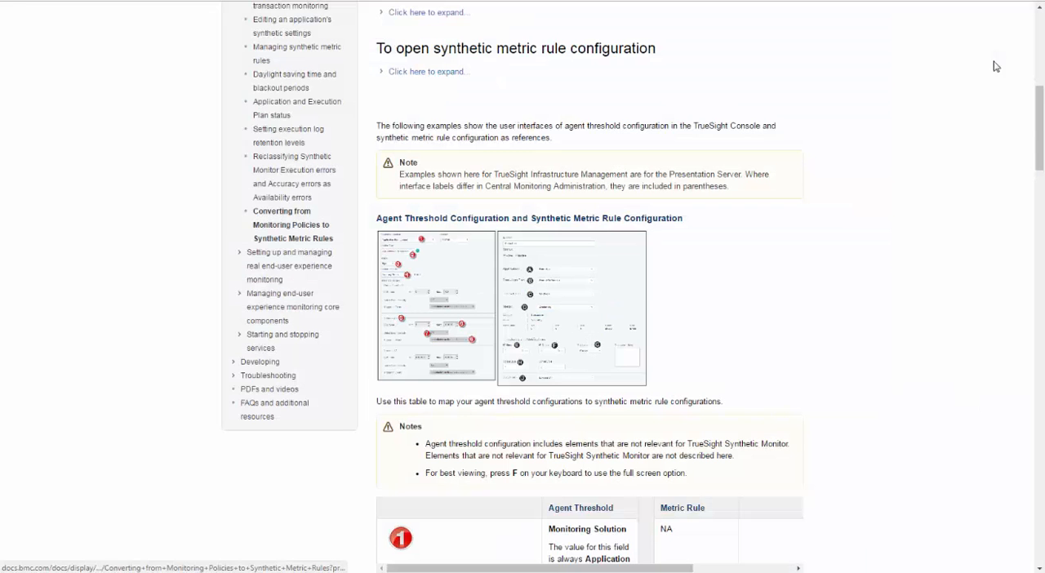
scroll(723, 329, "down", 3)
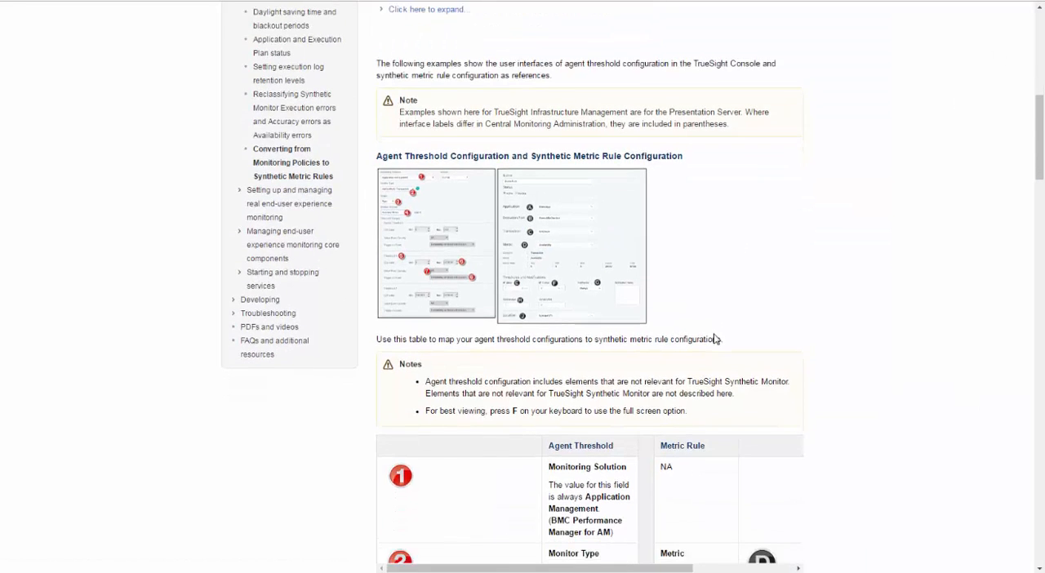
scroll(710, 344, "down", 2)
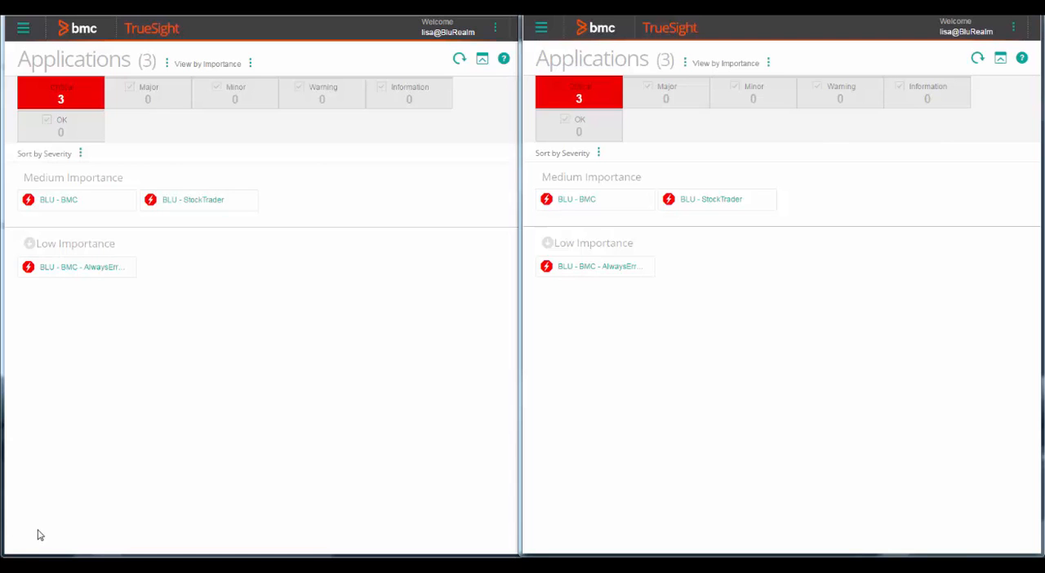
- Open the AppVis - Demo monitoring policy for editing from the infrastructure policies configuration
left_click(23, 30)
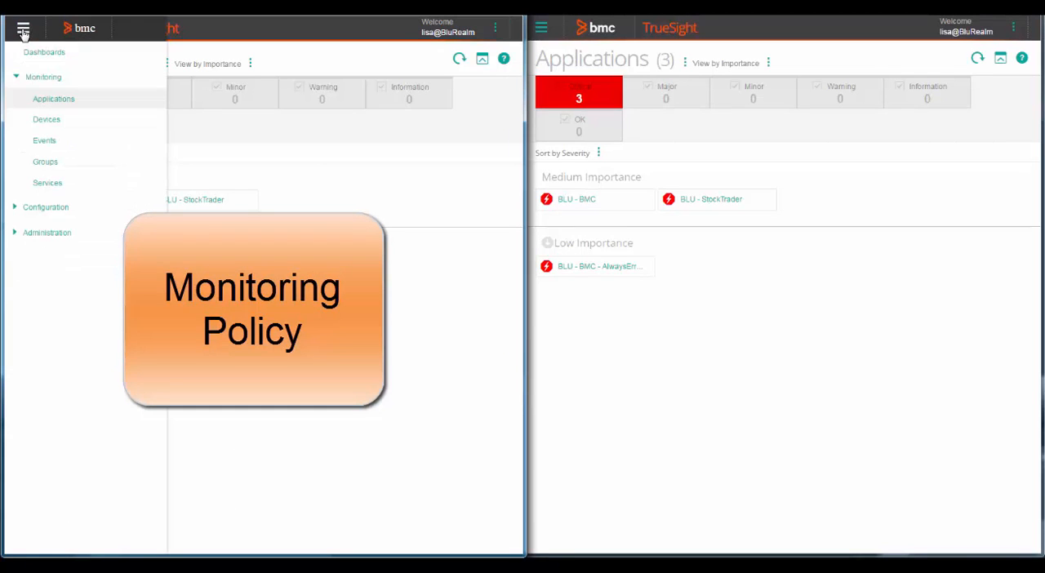
left_click(66, 209)
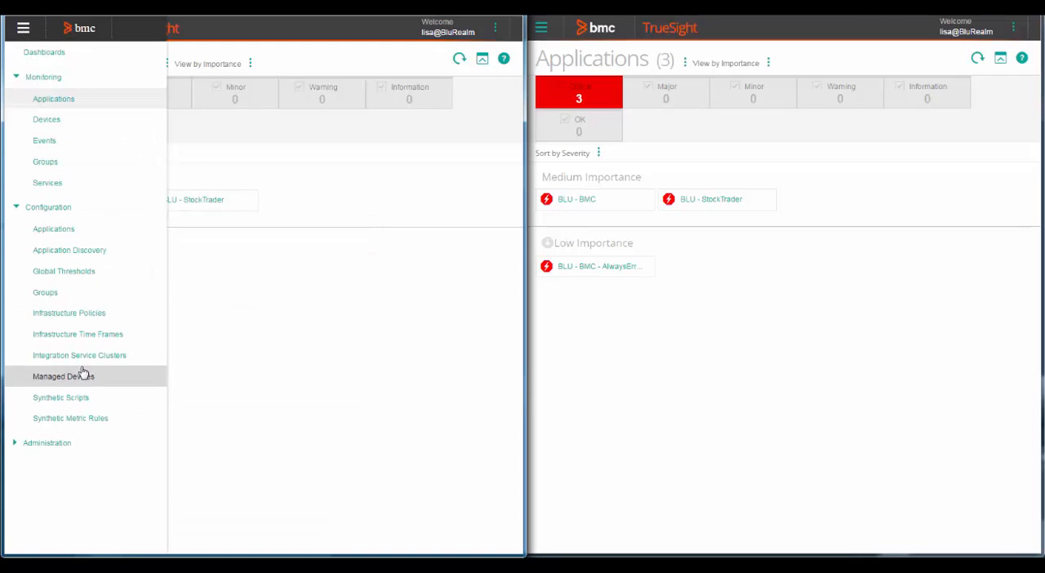
left_click(84, 321)
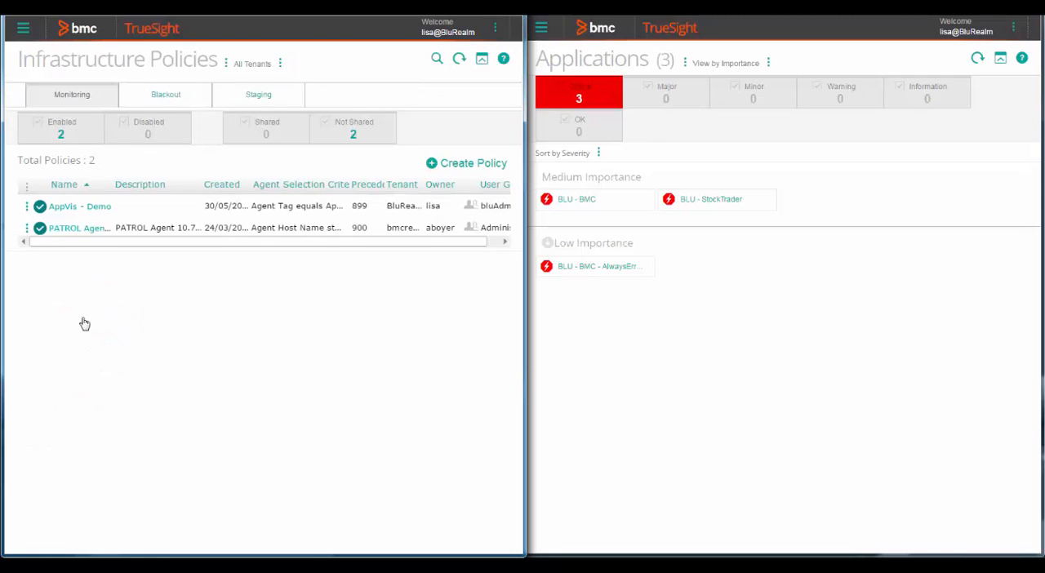
left_click(28, 207)
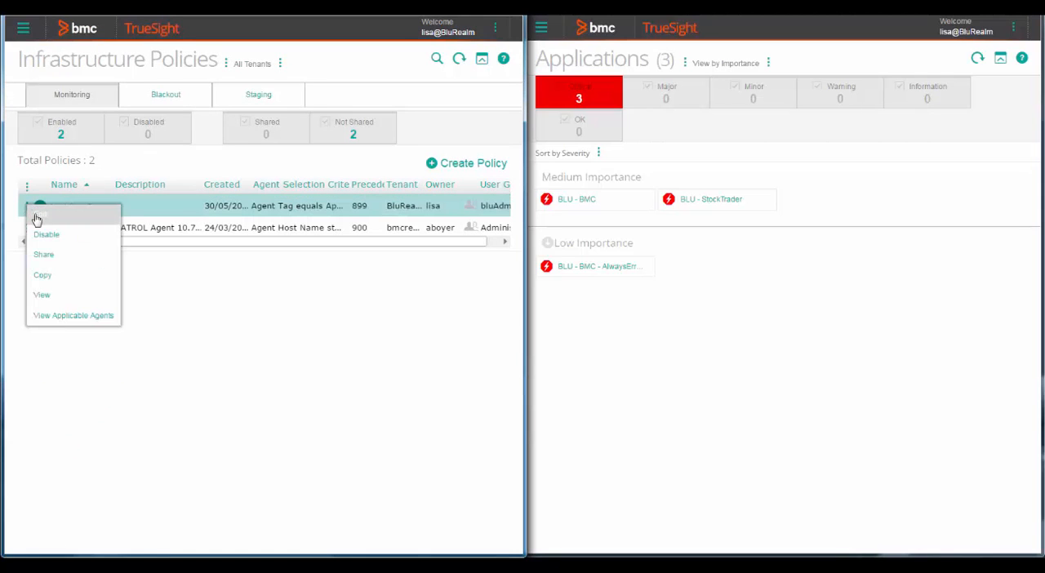
left_click(37, 217)
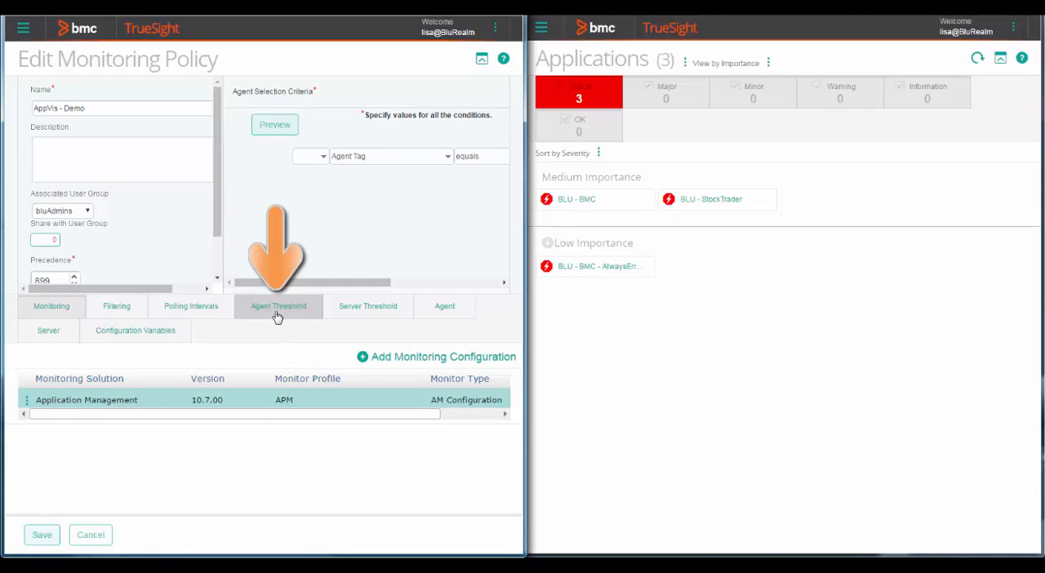
- Open the policy's Accuracy Errors agent threshold for AM Synthetic Transaction for editing
left_click(278, 315)
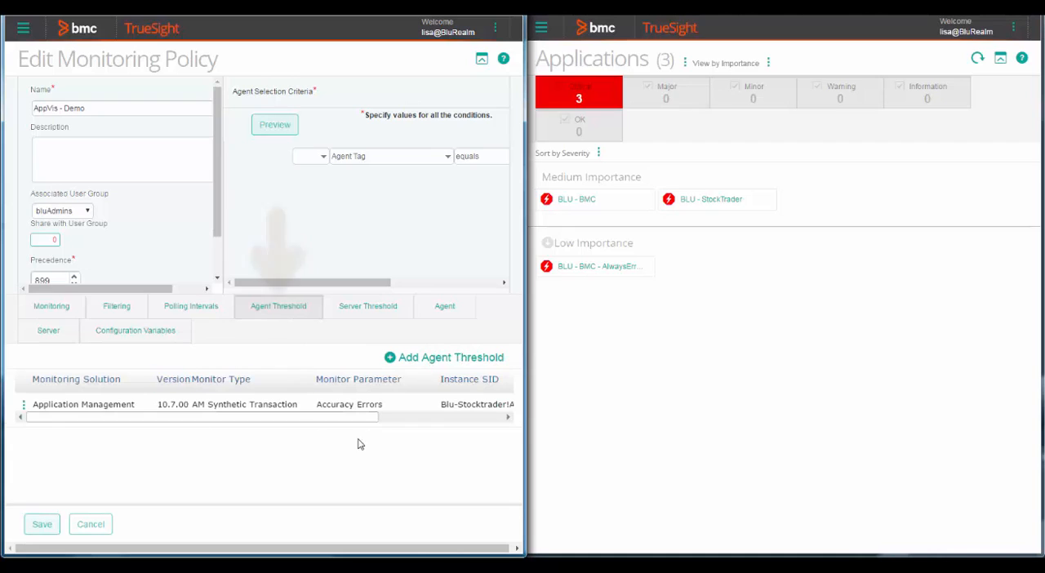
left_click(22, 410)
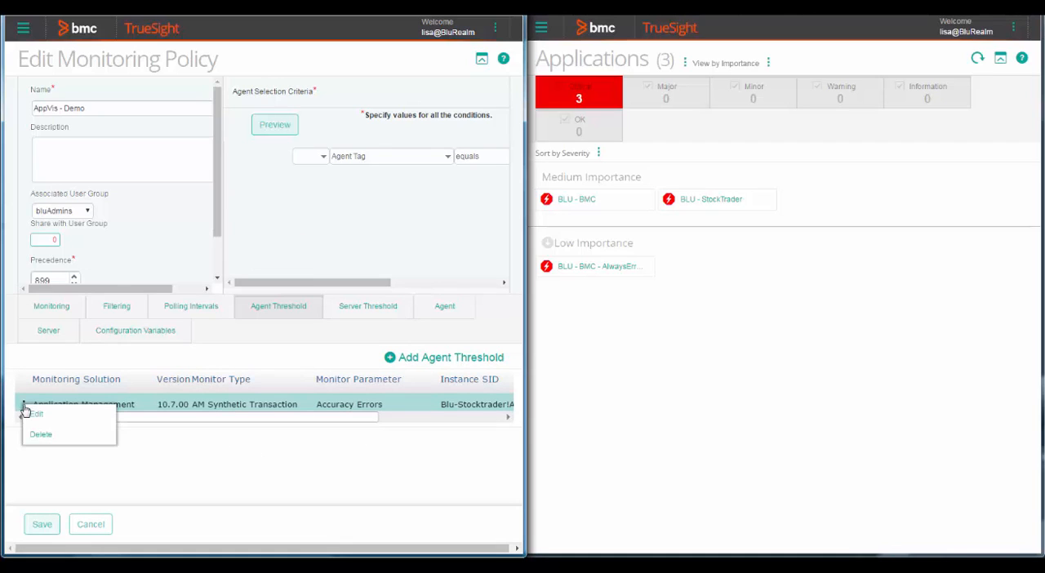
left_click(32, 417)
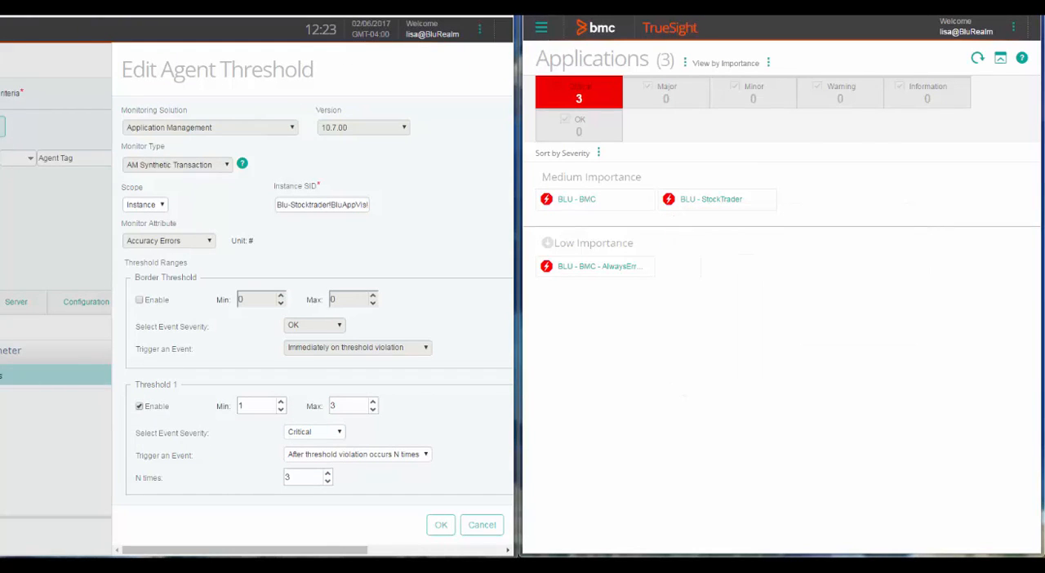
- In the second console window, create a synthetic metric rule and name it Synthetic Metric Rule
left_click(541, 29)
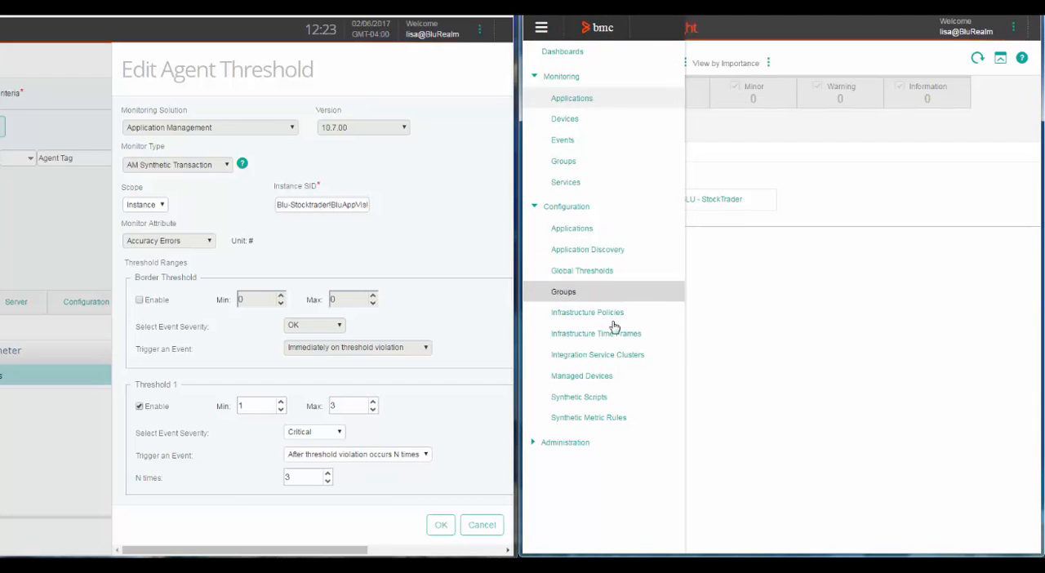
left_click(592, 425)
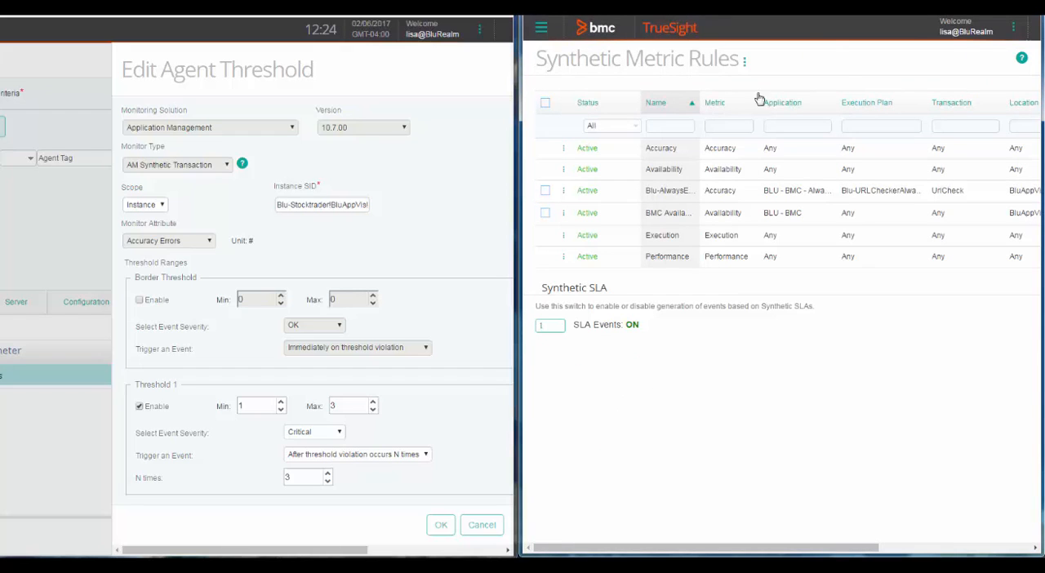
left_click(743, 64)
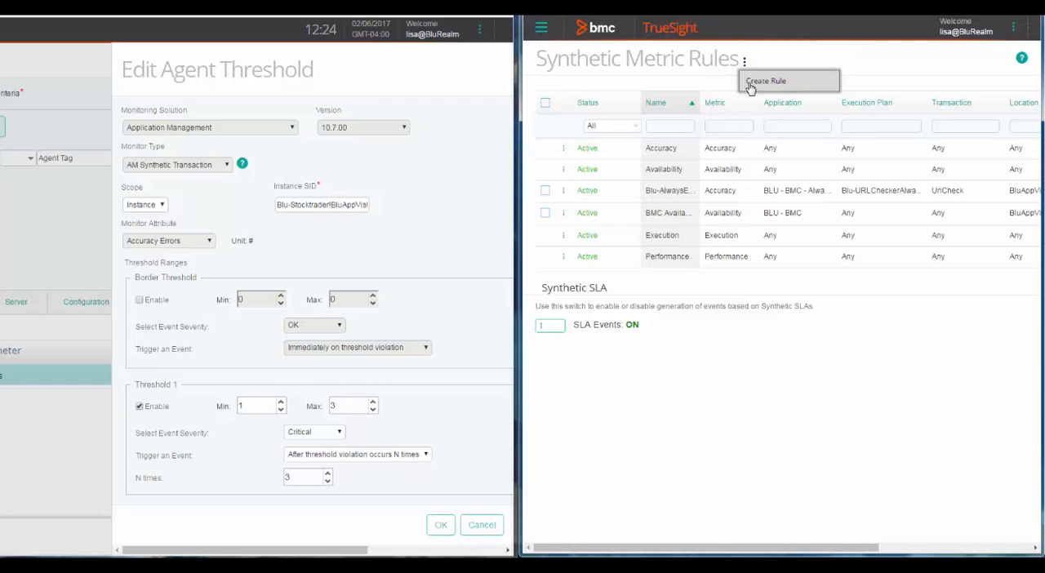
left_click(750, 85)
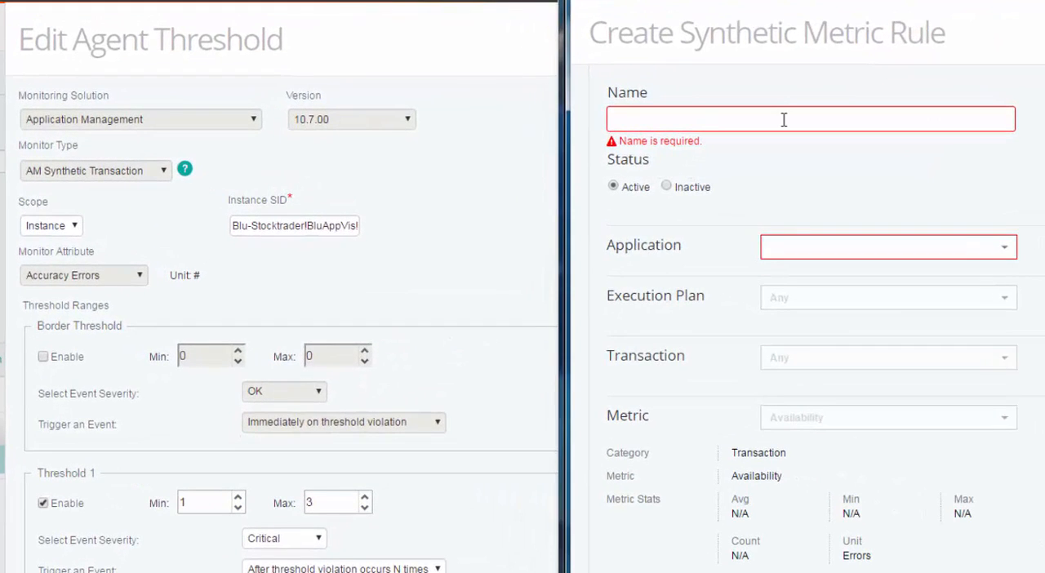
type("Synthetic Metric Rule")
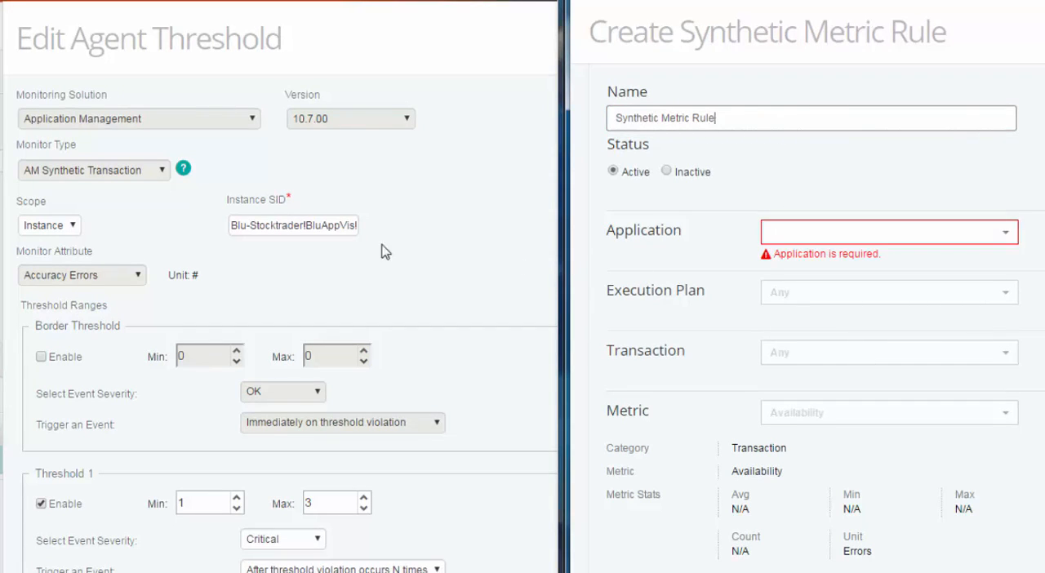
- Match the rule's application to the first part of the threshold's Instance SID by choosing BLU - StockTrader
left_click(303, 224)
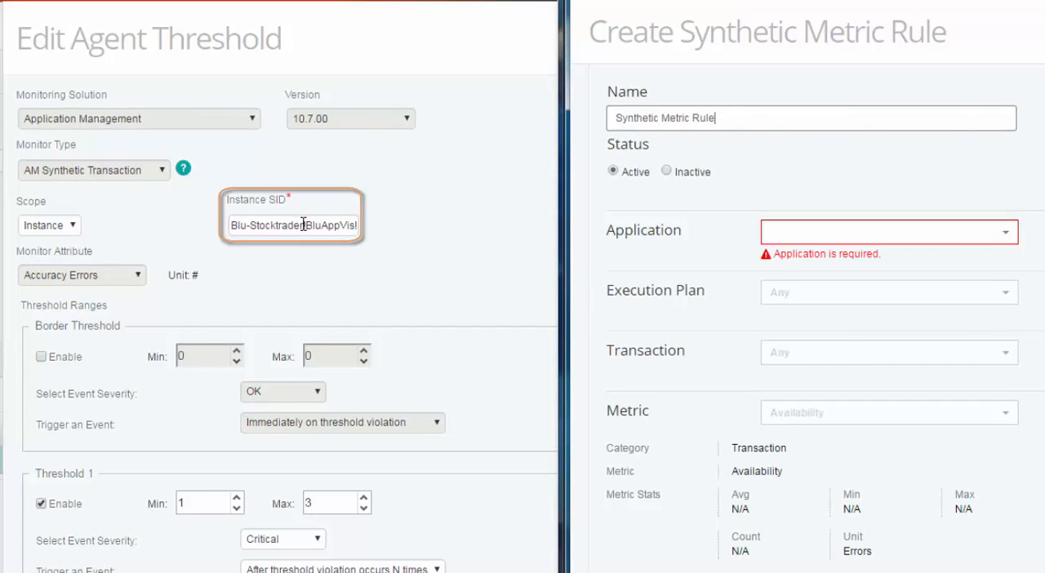
left_click_drag(302, 225, 229, 224)
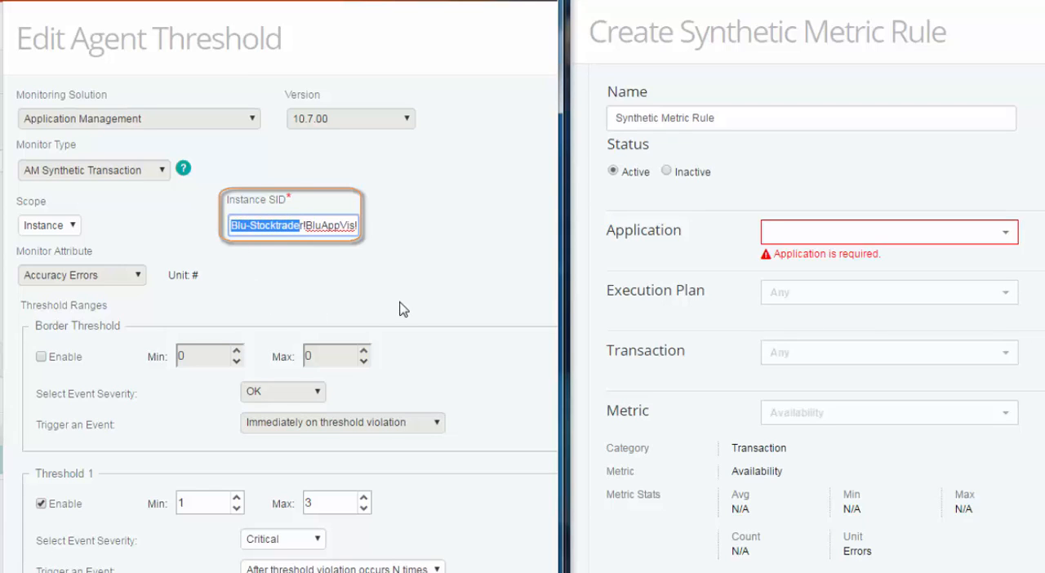
left_click(1004, 236)
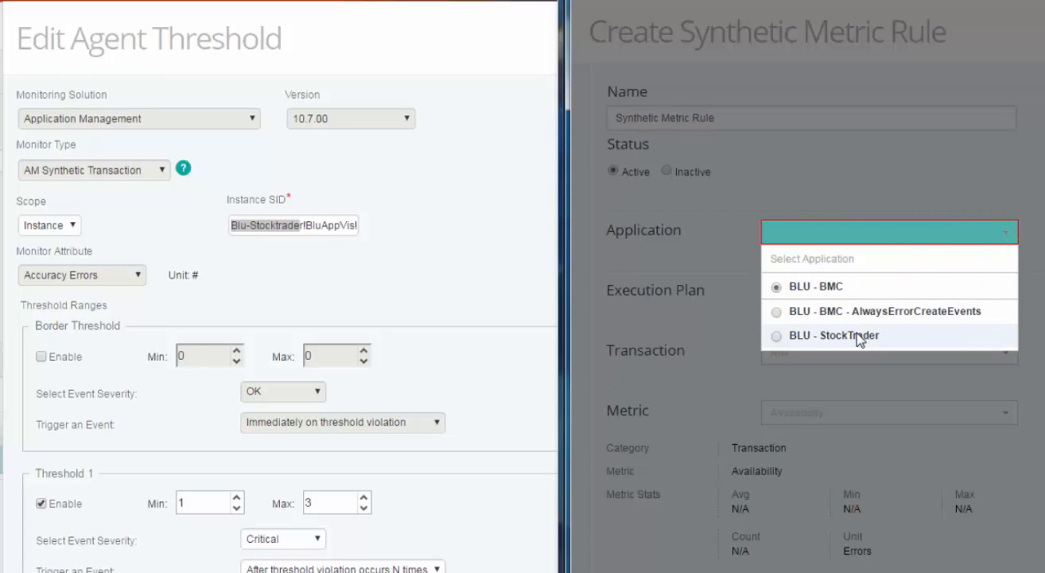
left_click(857, 336)
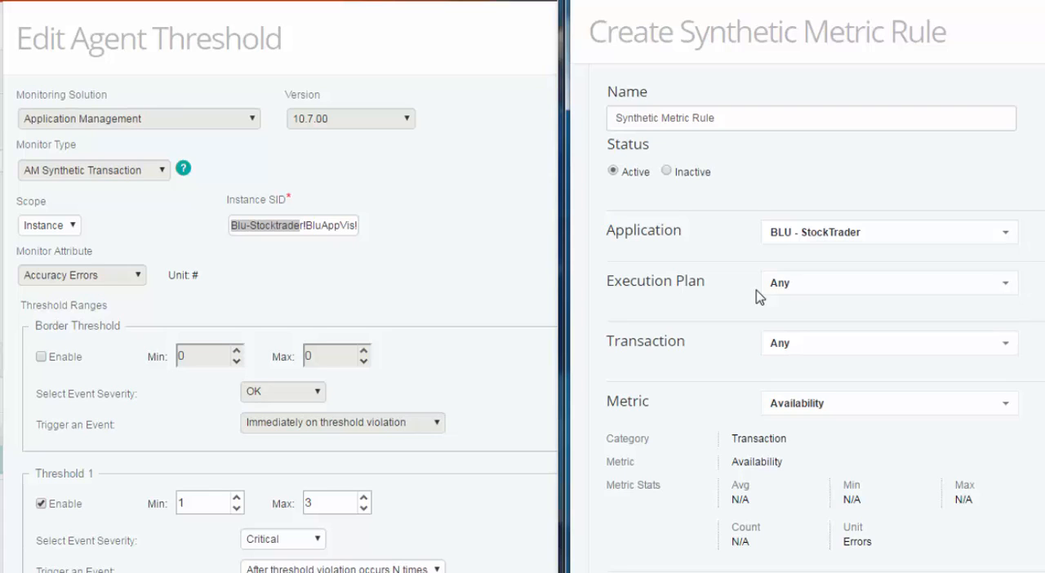
- Check the rest of the threshold's Instance SID and set the rule's execution plan to StockTrader 1
left_click(309, 226)
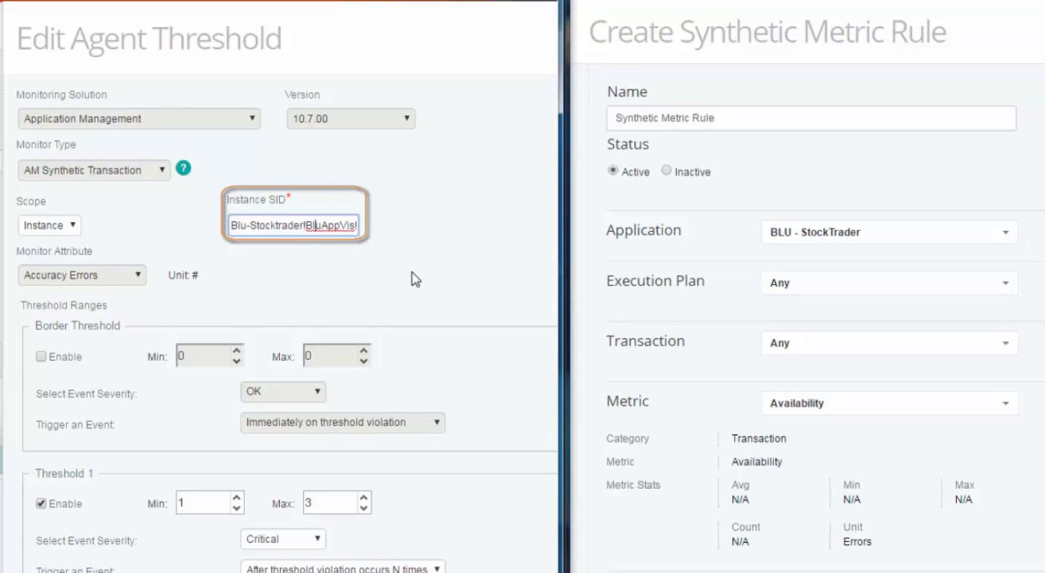
key("End")
type("StockTrader1!T")
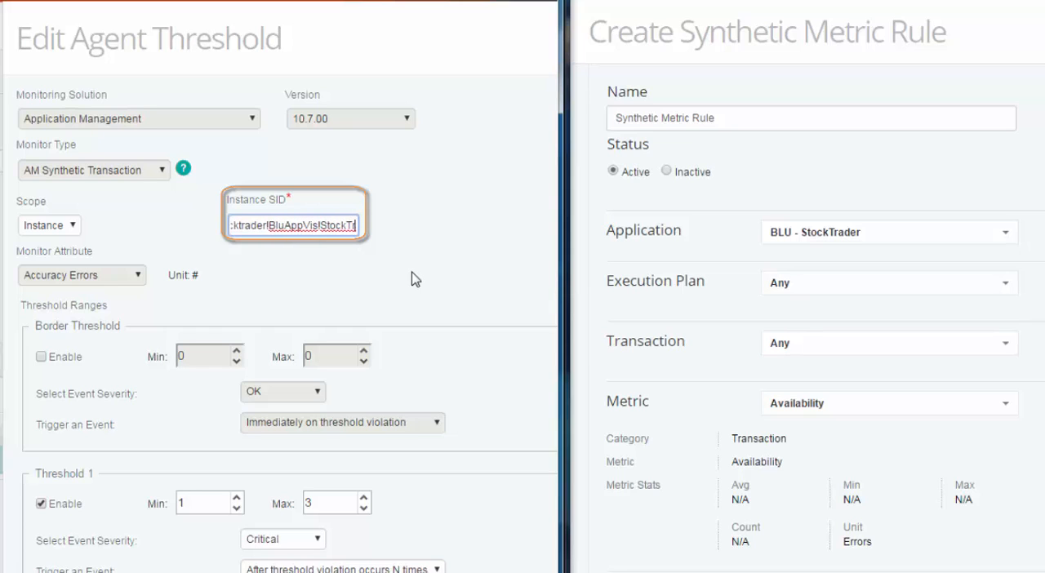
left_click(1001, 285)
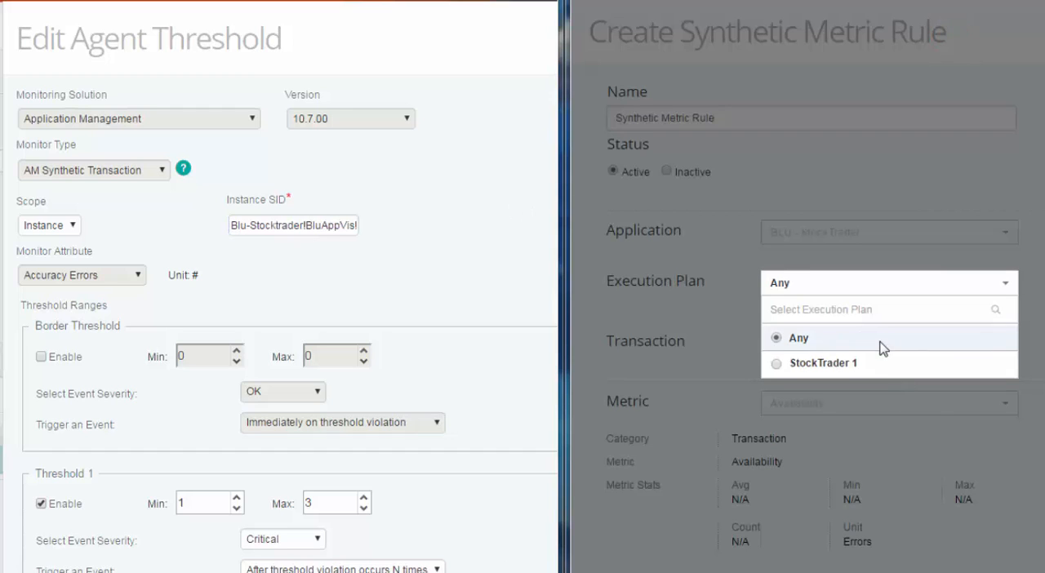
left_click(802, 363)
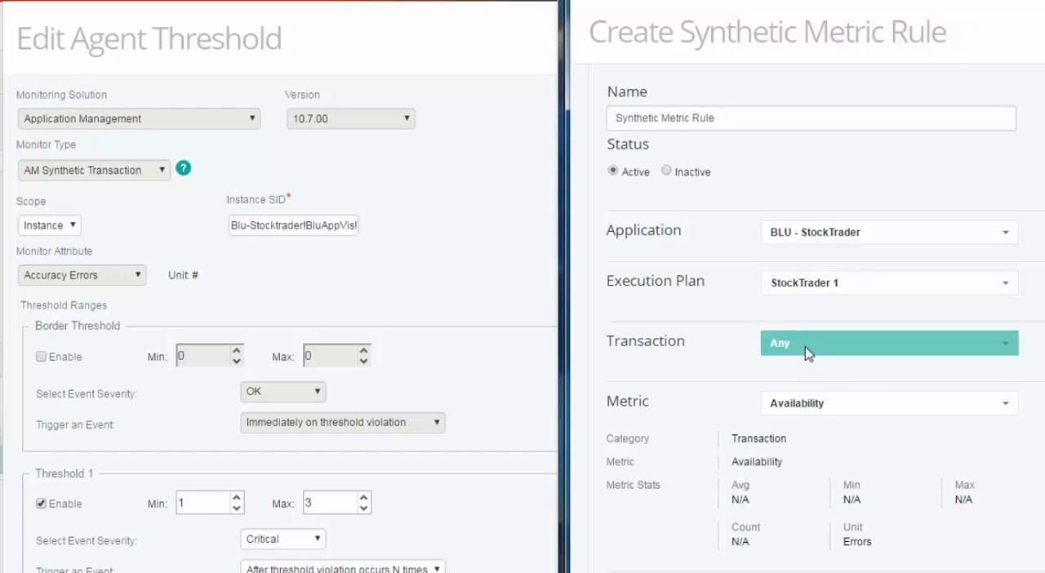
- Set the rule's transaction to TMain and its metric to Accuracy
left_click(804, 354)
left_click(798, 447)
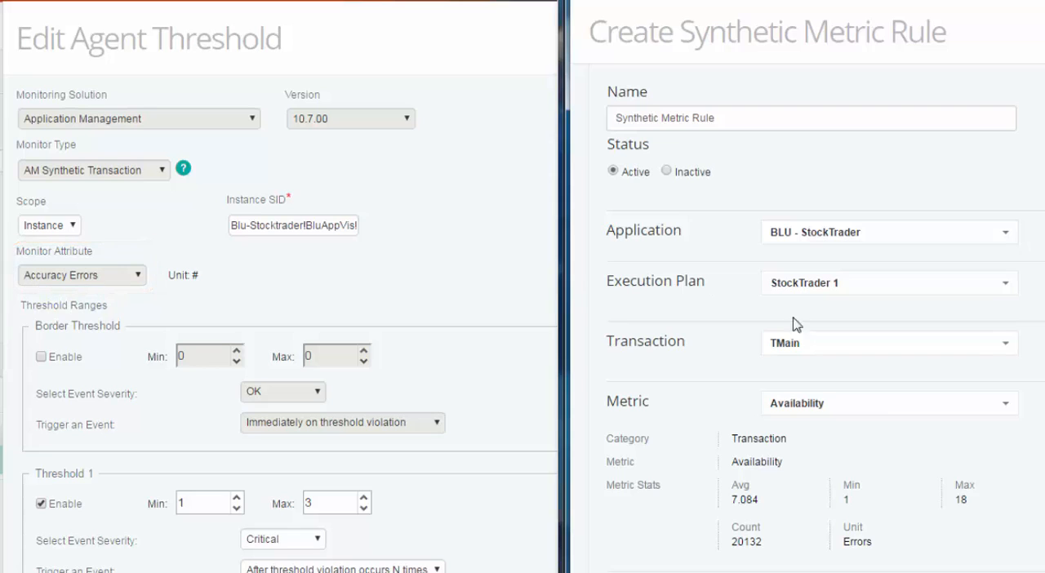
left_click(889, 406)
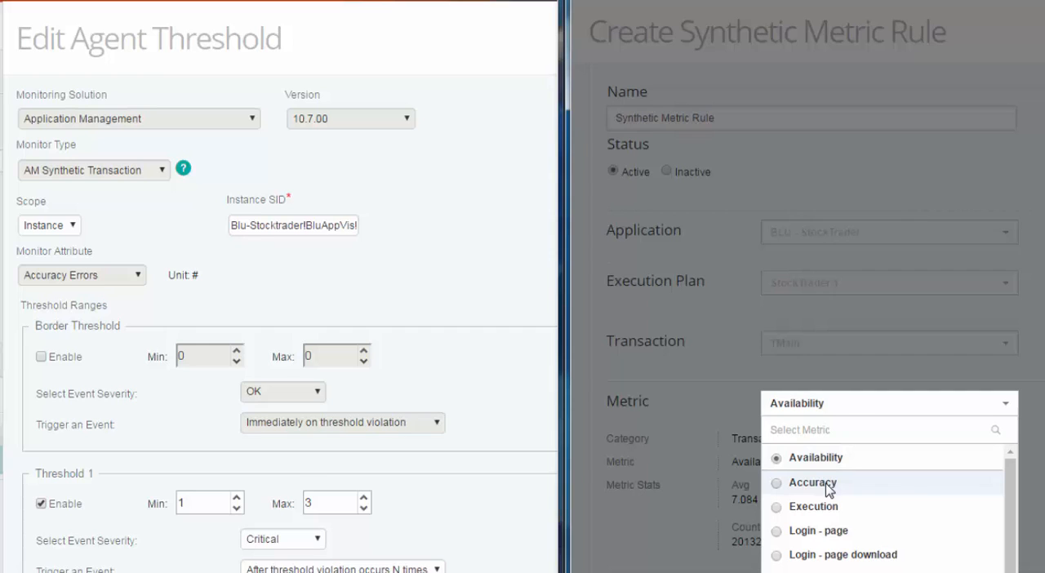
left_click(812, 483)
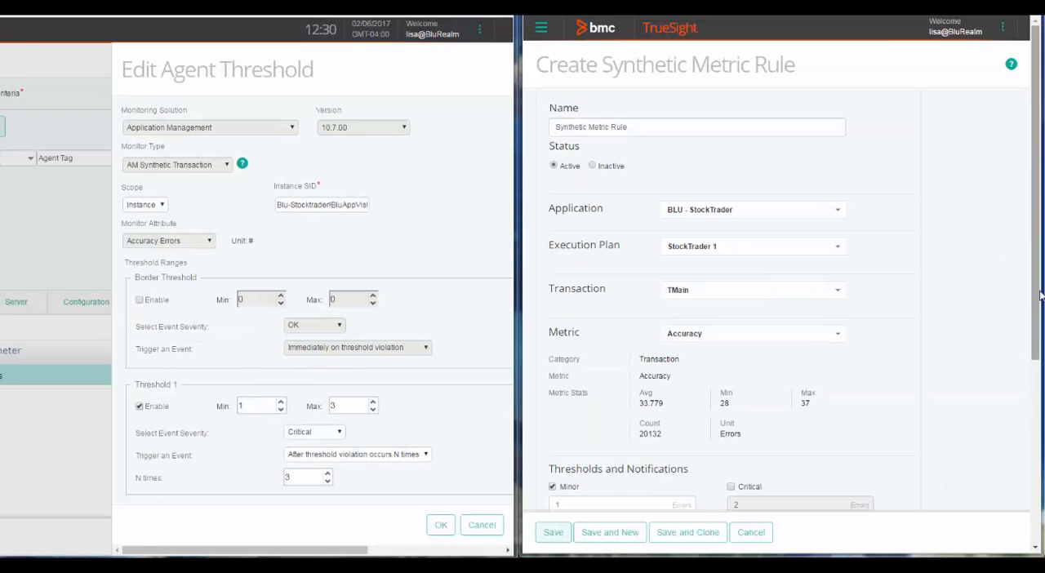
- Enable the critical threshold at 3 errors and set the consecutive count to 3 for both minor and critical
scroll(1040, 371, "down", 3)
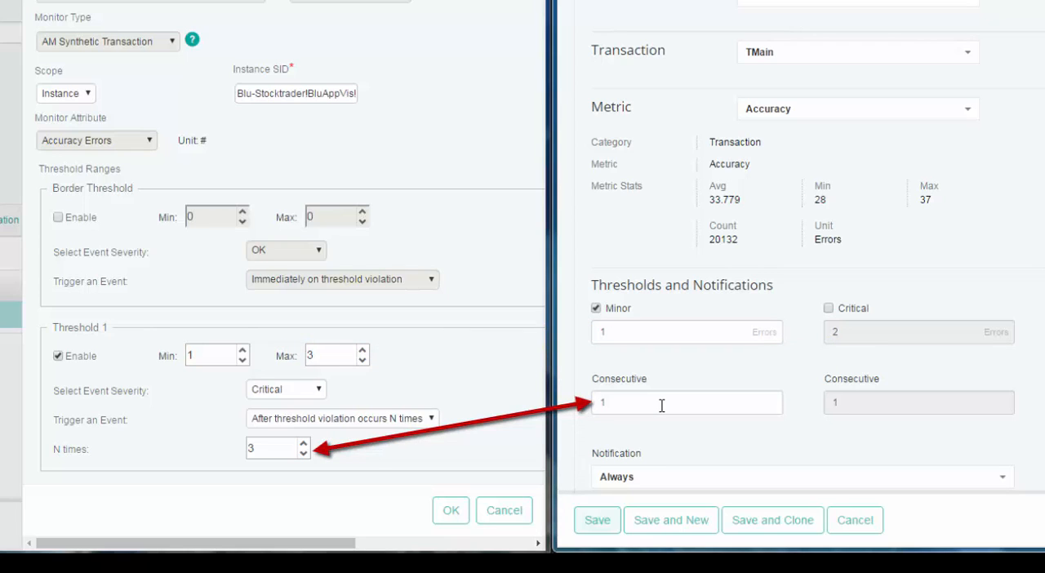
left_click(369, 425)
left_click(369, 442)
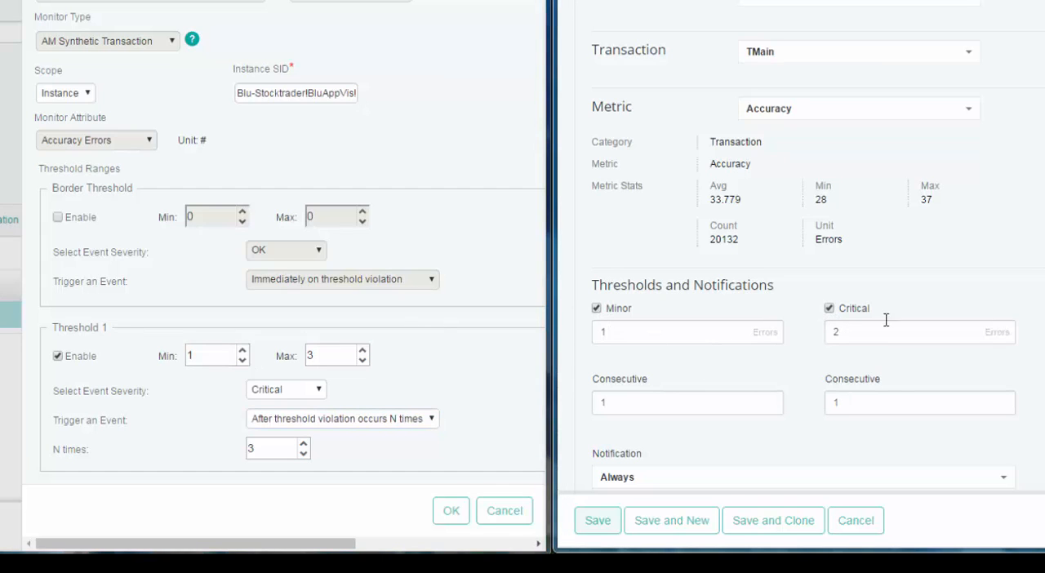
double_click(874, 341)
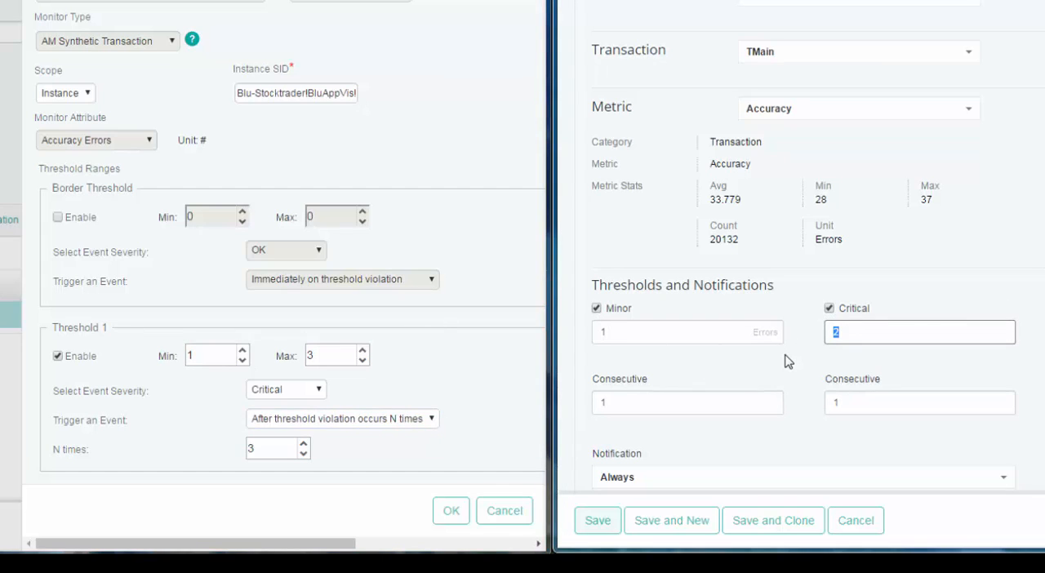
type("3")
double_click(622, 402)
type("3")
key("Tab")
type("3")
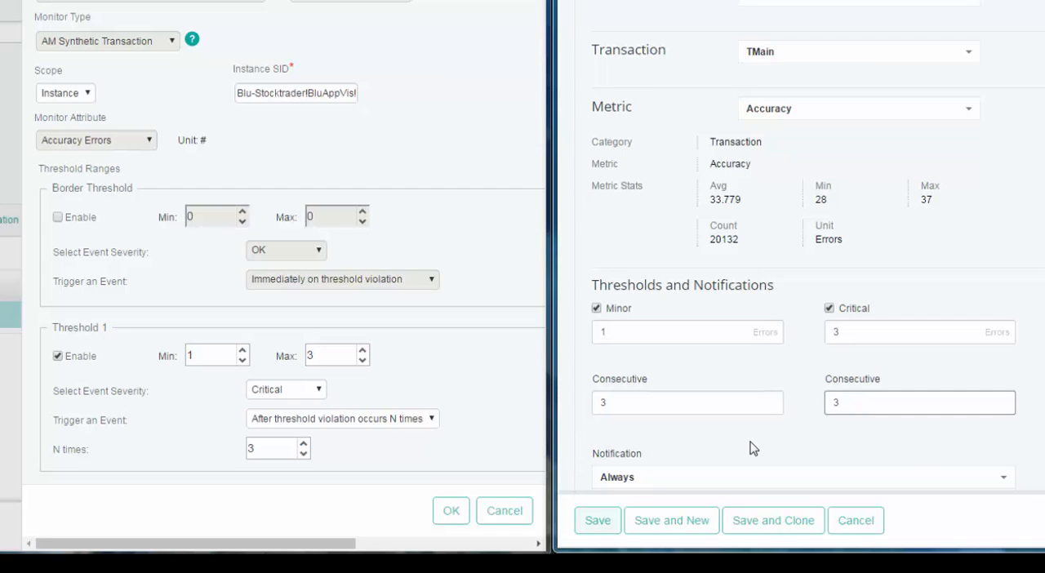
- Review the notification options, keep Always, and enter the notification note "Accuracy threshold violated"
scroll(683, 279, "down", 3)
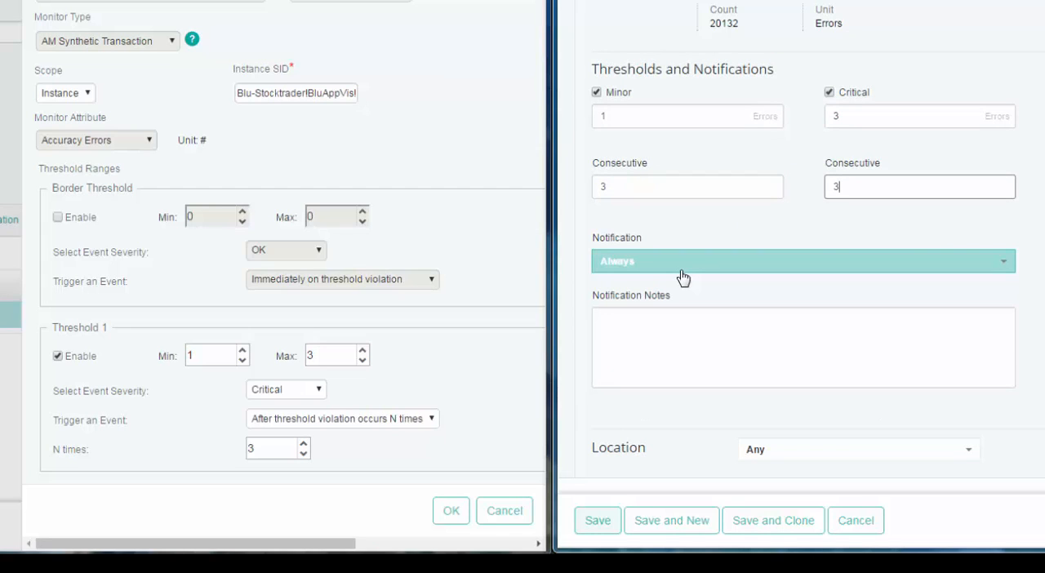
left_click(683, 271)
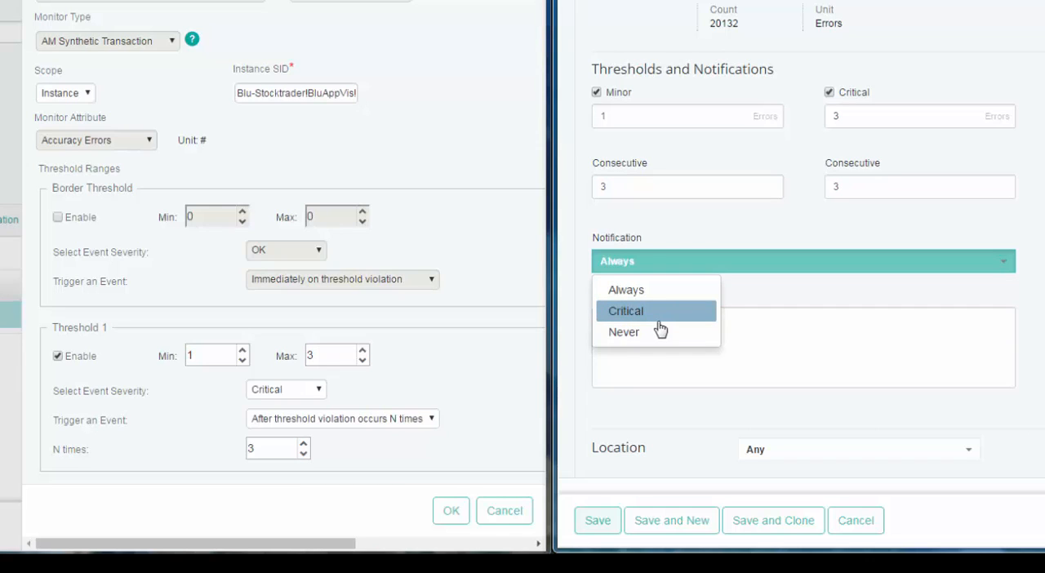
left_click(752, 335)
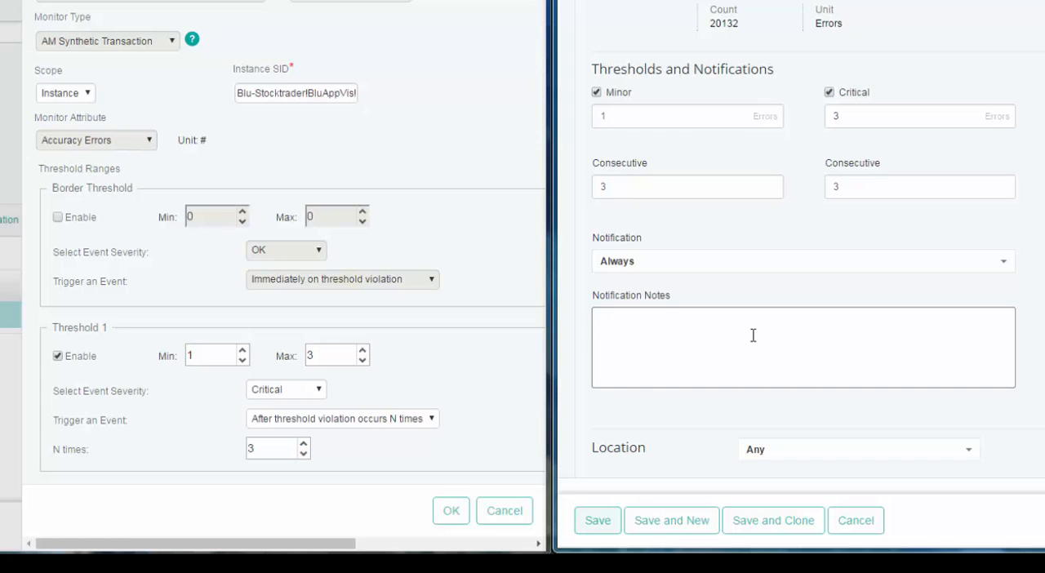
type("Accuracy threshold violated")
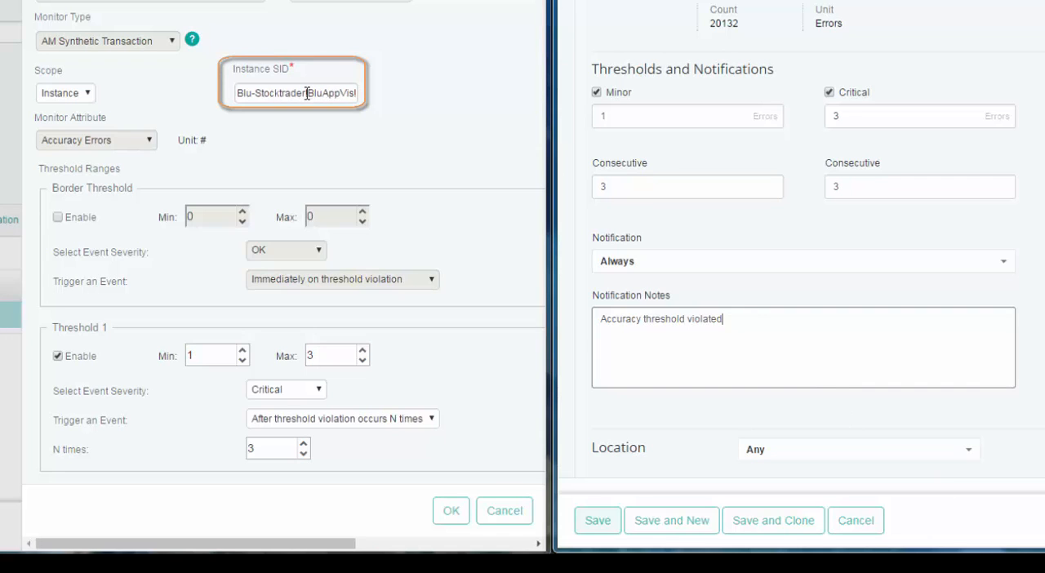
- Set the rule's location to BluAppVis (*), matching the threshold's Instance SID, and save the rule
mouse_move(309, 94)
left_click_drag(309, 94, 265, 93)
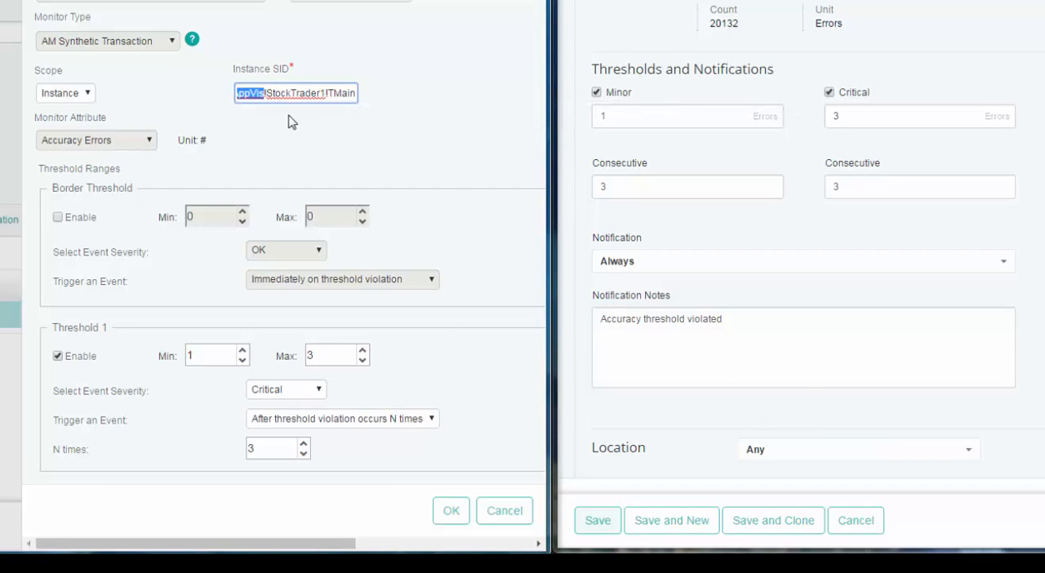
left_click(844, 455)
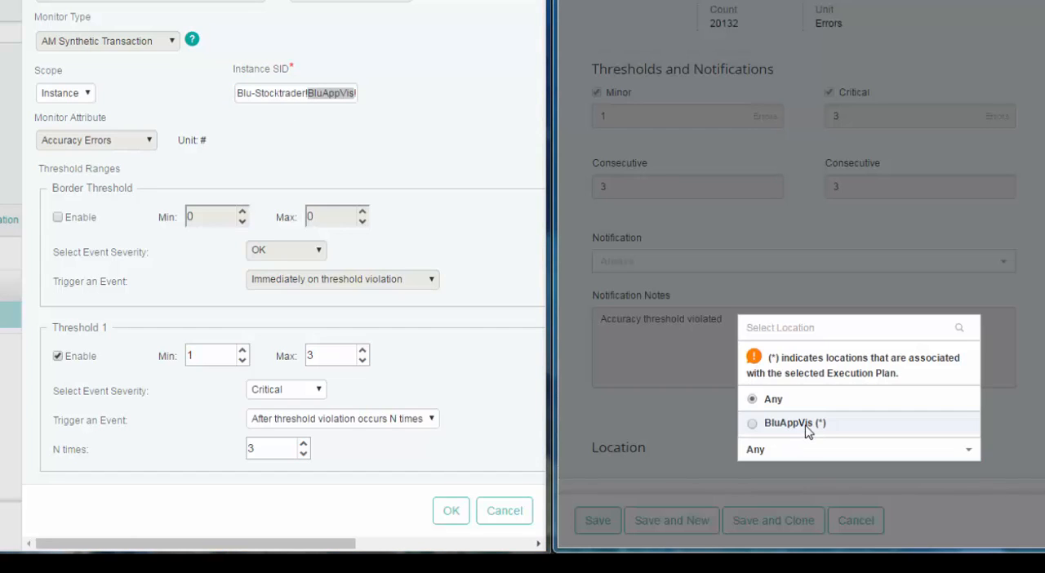
left_click(807, 431)
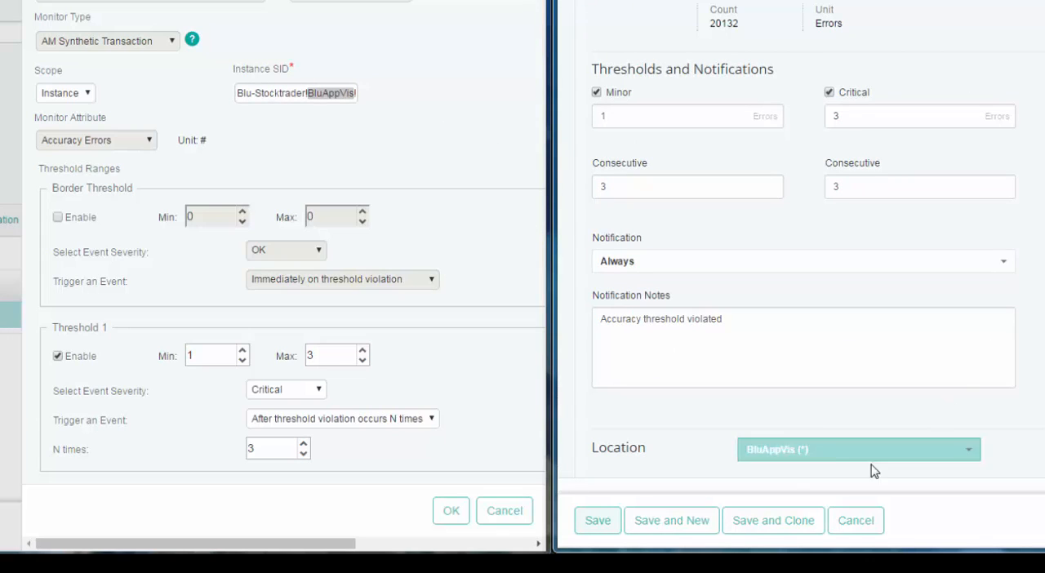
left_click(600, 523)
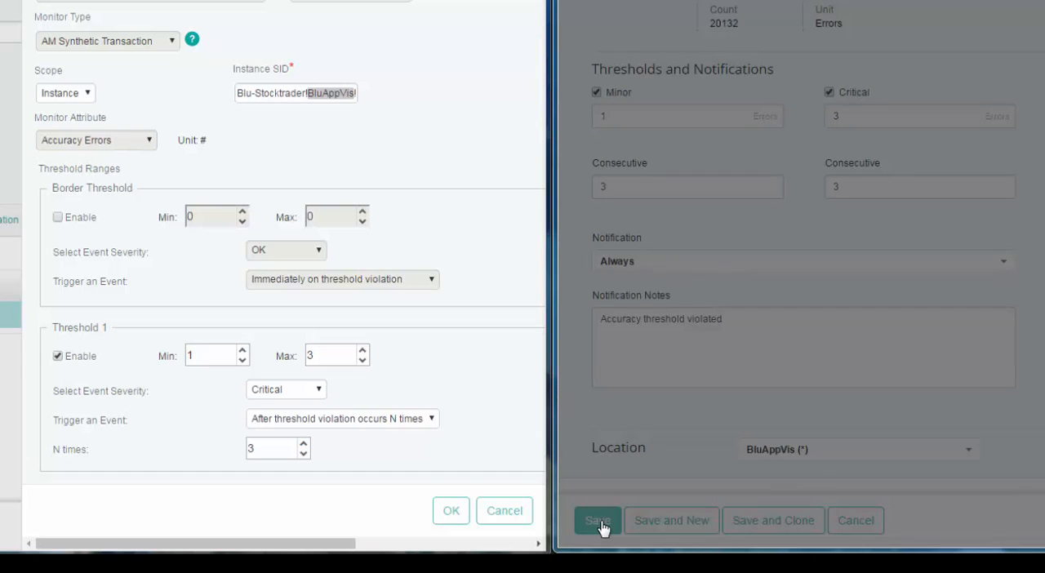